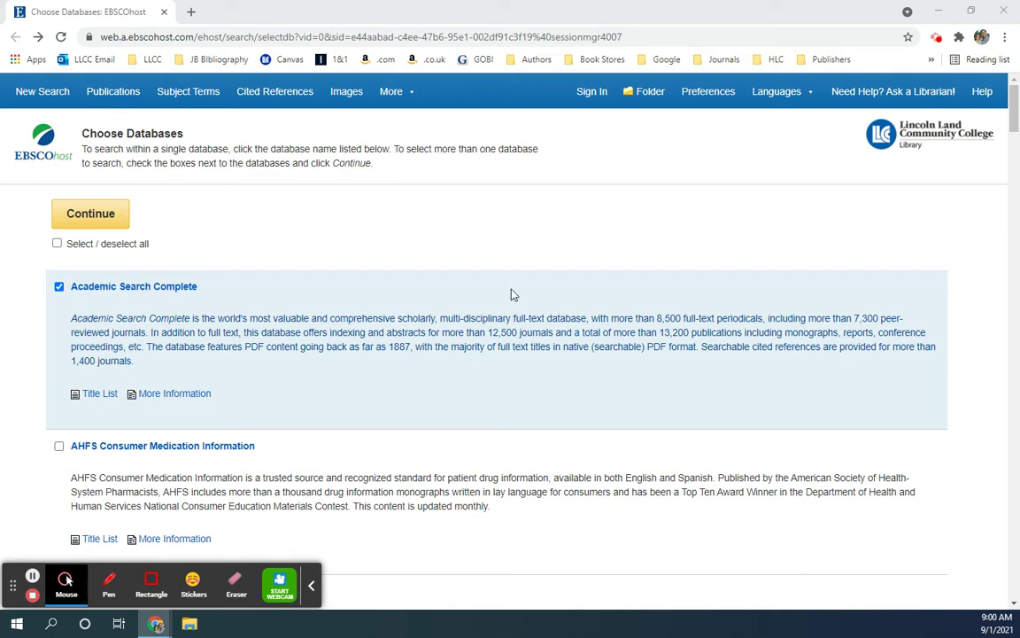
- Search the Image Collection for 'voting laws'
{"action": "scroll", "coordinate": [263, 253], "scroll_direction": "down", "scroll_amount": 7}
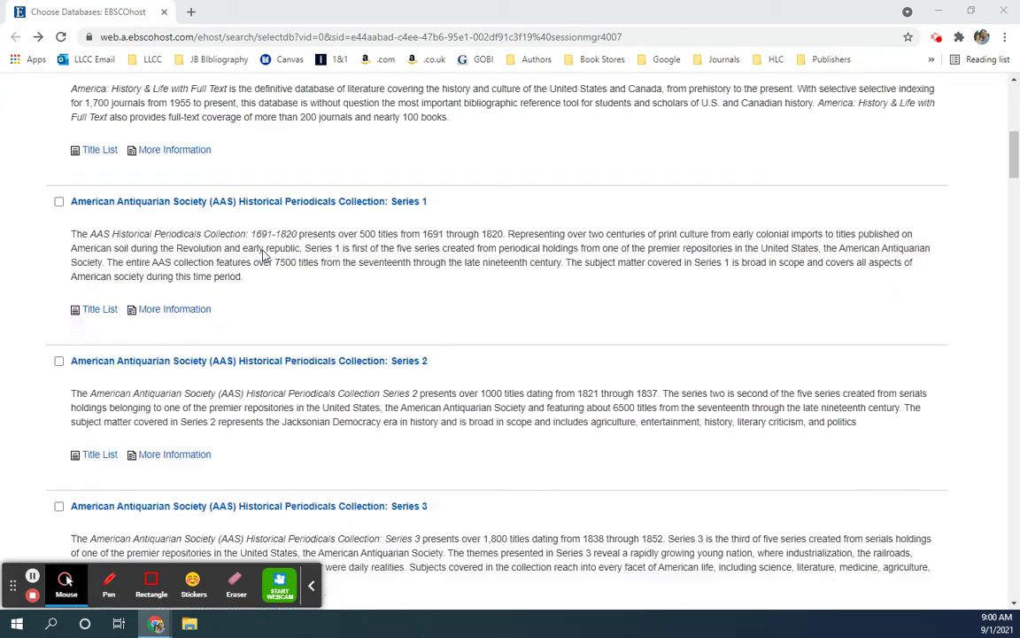
{"action": "scroll", "coordinate": [262, 253], "scroll_direction": "up", "scroll_amount": 8}
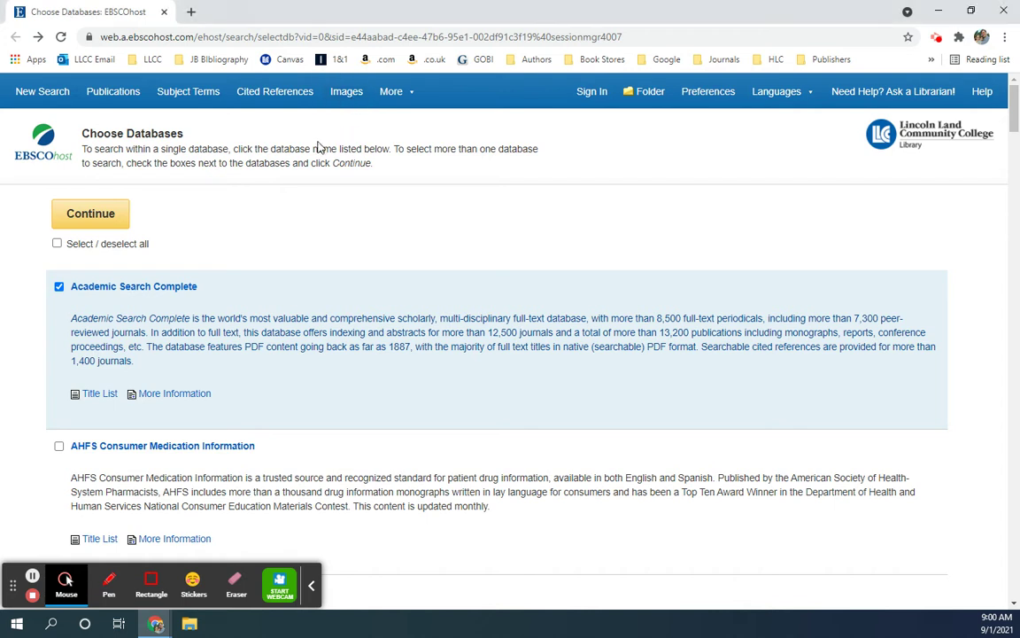
{"action": "left_click", "coordinate": [338, 97]}
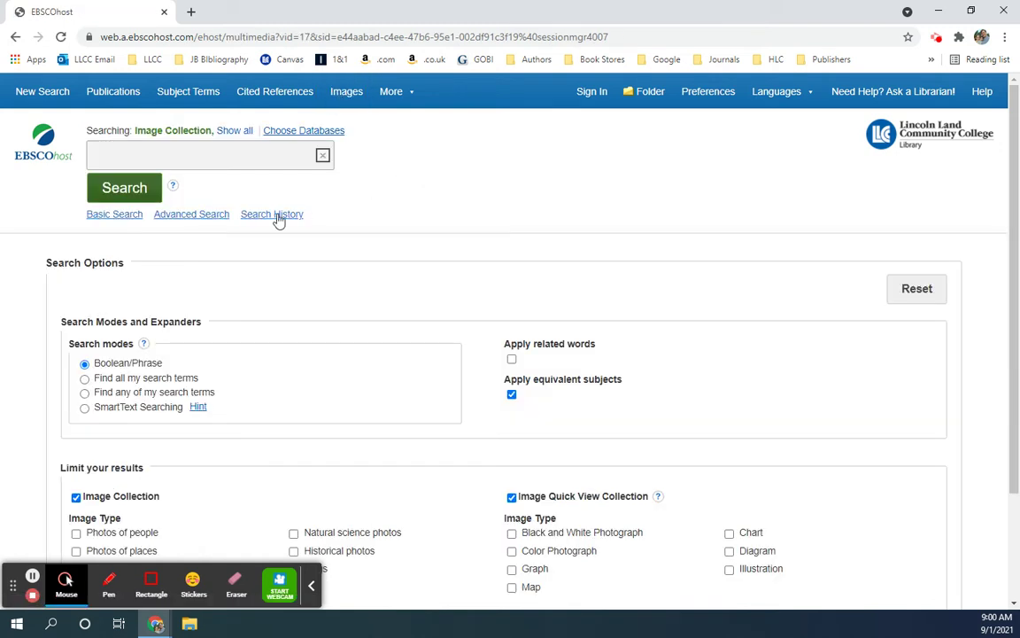
{"action": "left_click", "coordinate": [201, 155]}
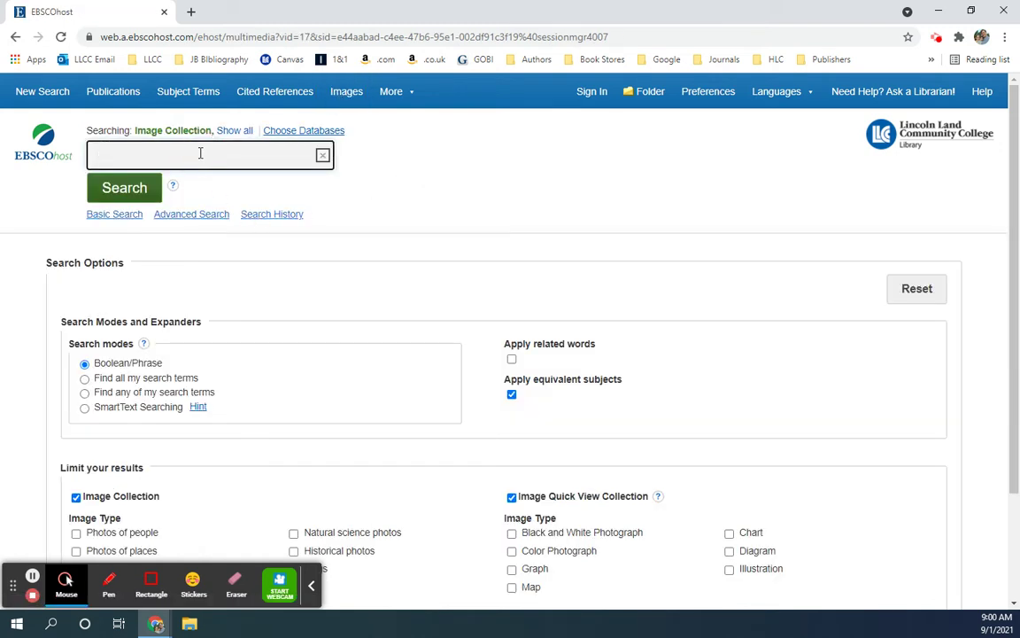
{"action": "type", "text": "voting laws"}
{"action": "key", "text": "Return"}
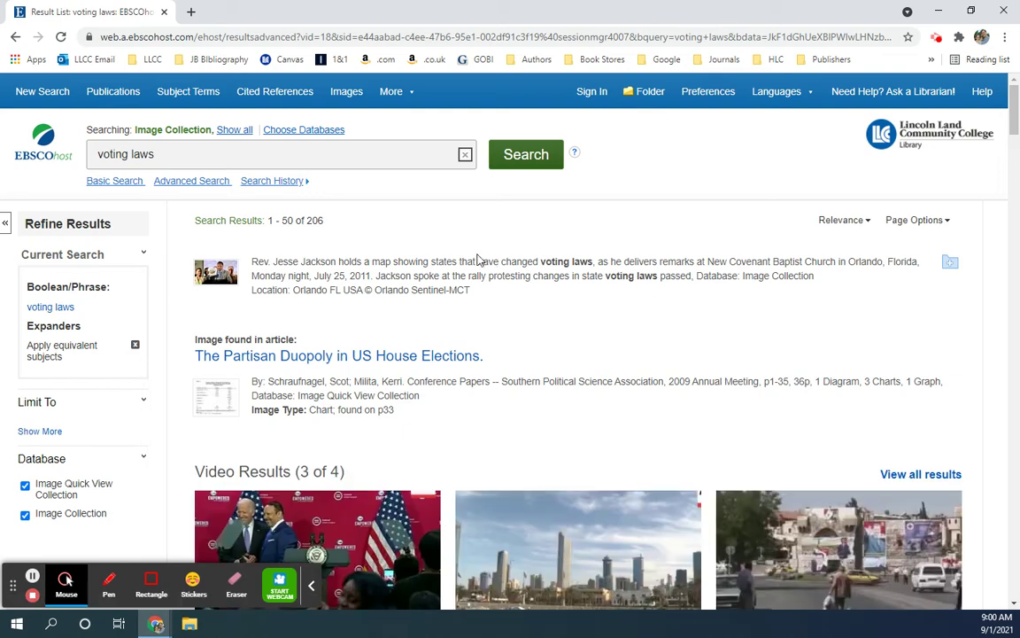
- Scroll through the 206 'voting laws' results, including the three videos
{"action": "scroll", "coordinate": [478, 266], "scroll_direction": "down", "scroll_amount": 3}
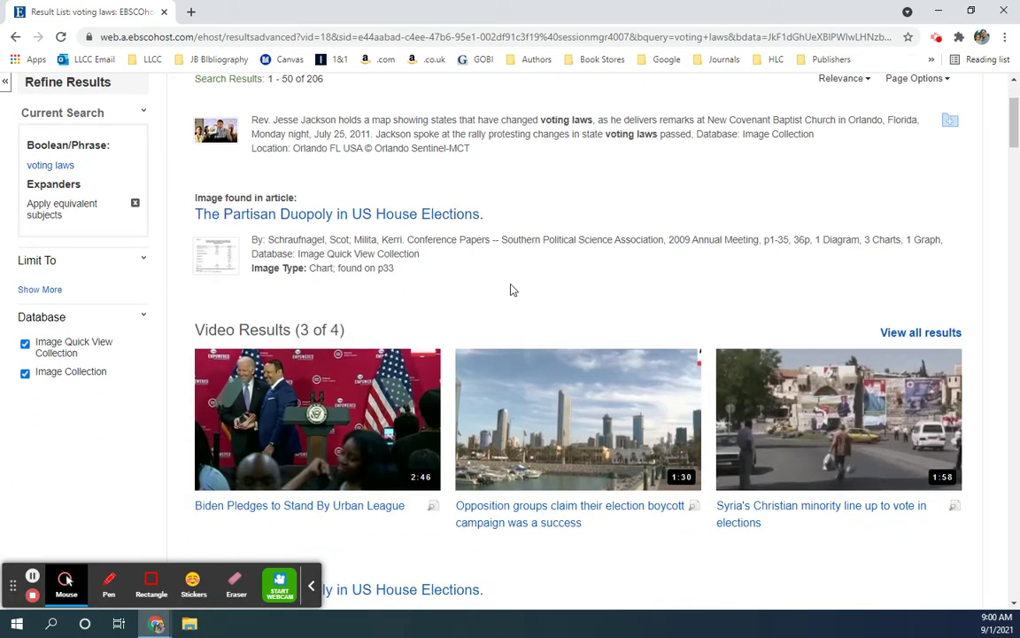
{"action": "scroll", "coordinate": [312, 147], "scroll_direction": "down", "scroll_amount": 3}
{"action": "scroll", "coordinate": [311, 151], "scroll_direction": "down", "scroll_amount": 5}
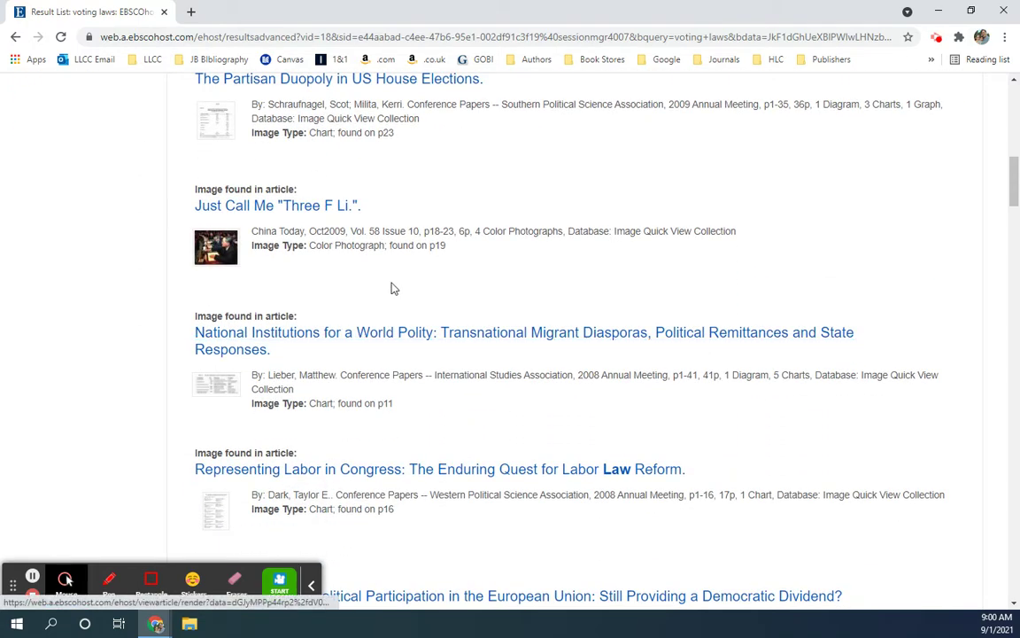
{"action": "scroll", "coordinate": [412, 278], "scroll_direction": "up", "scroll_amount": 10}
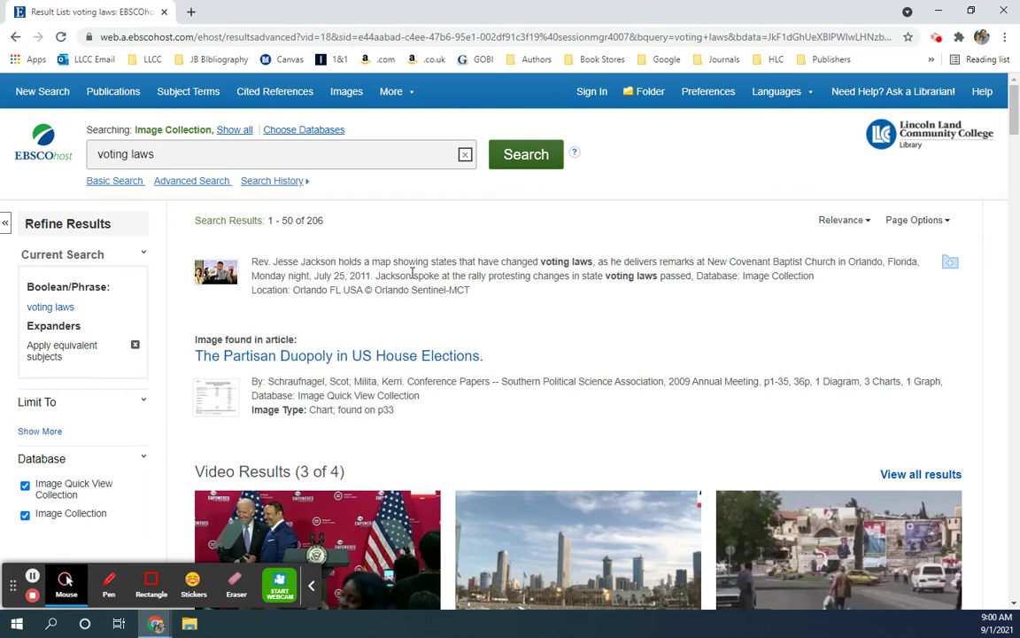
- Browse the Academic Search Complete subject terms for 'voting laws', chosen from the autocomplete
{"action": "left_click", "coordinate": [182, 92]}
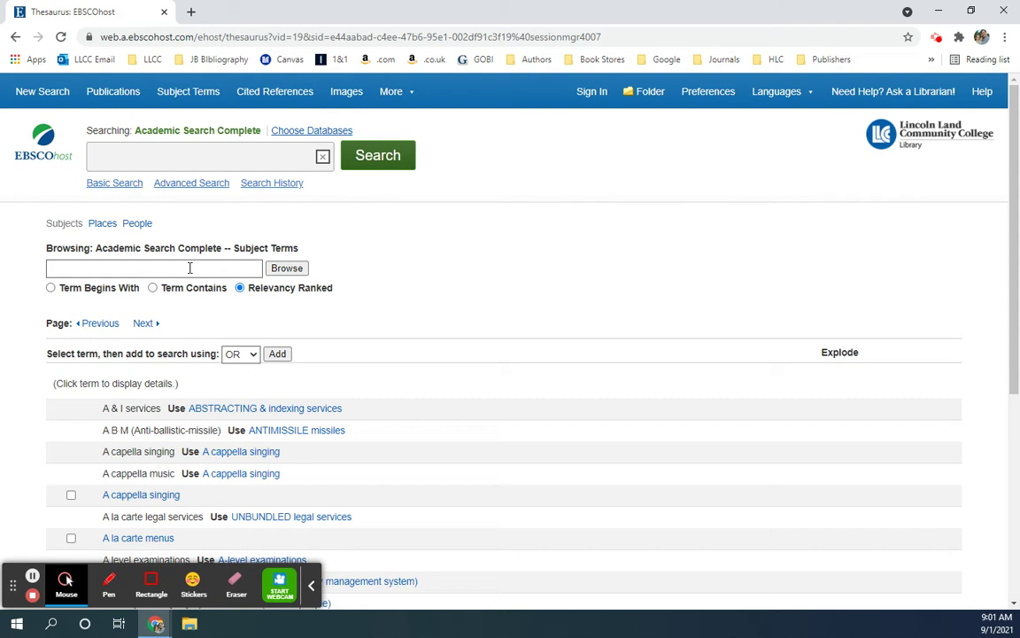
{"action": "left_click", "coordinate": [189, 267]}
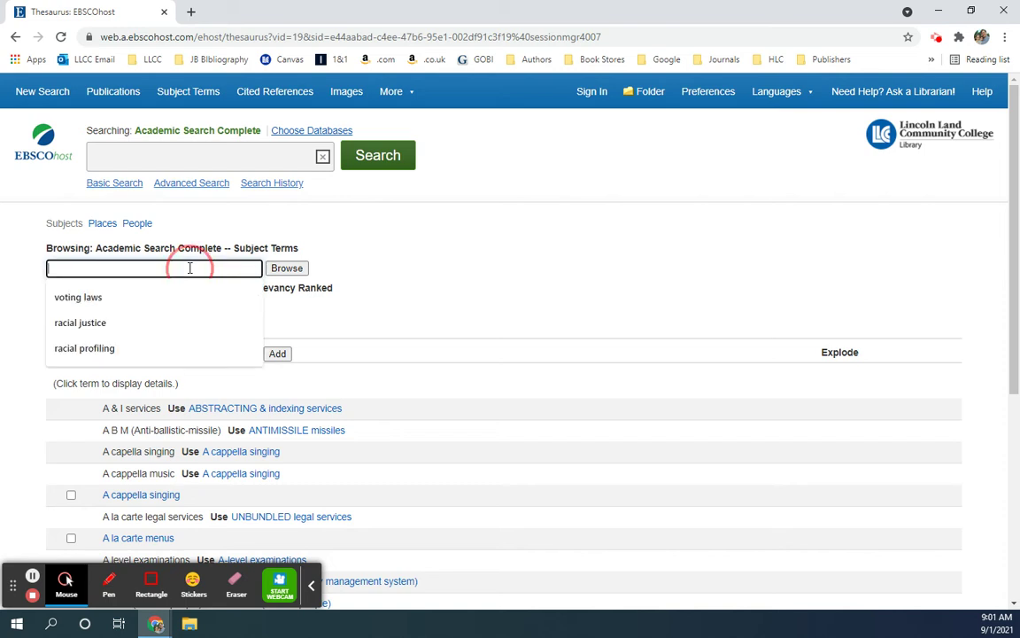
{"action": "left_click", "coordinate": [85, 298]}
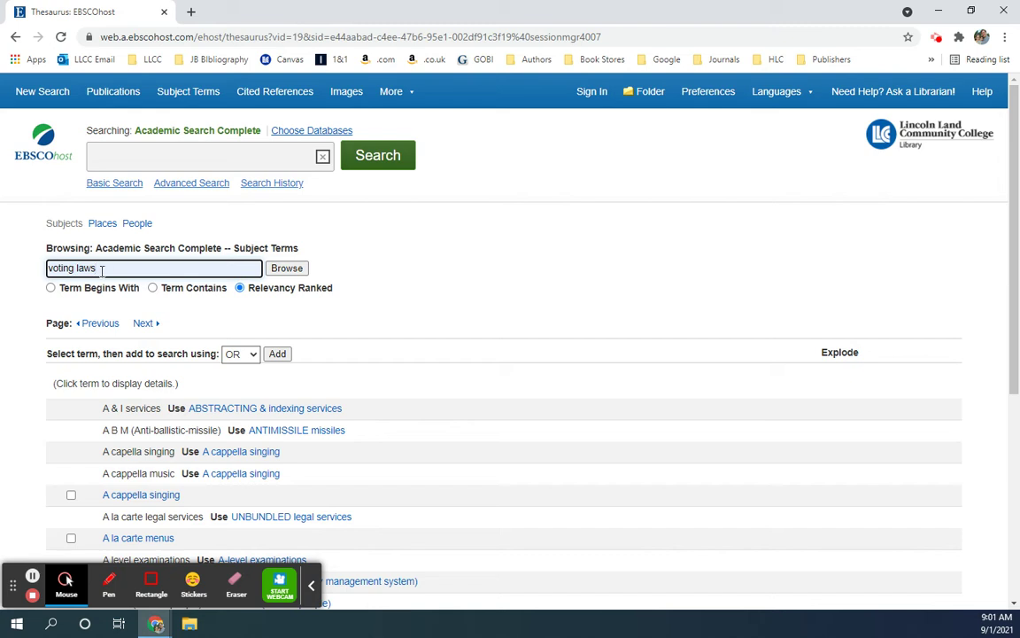
{"action": "left_click", "coordinate": [286, 269]}
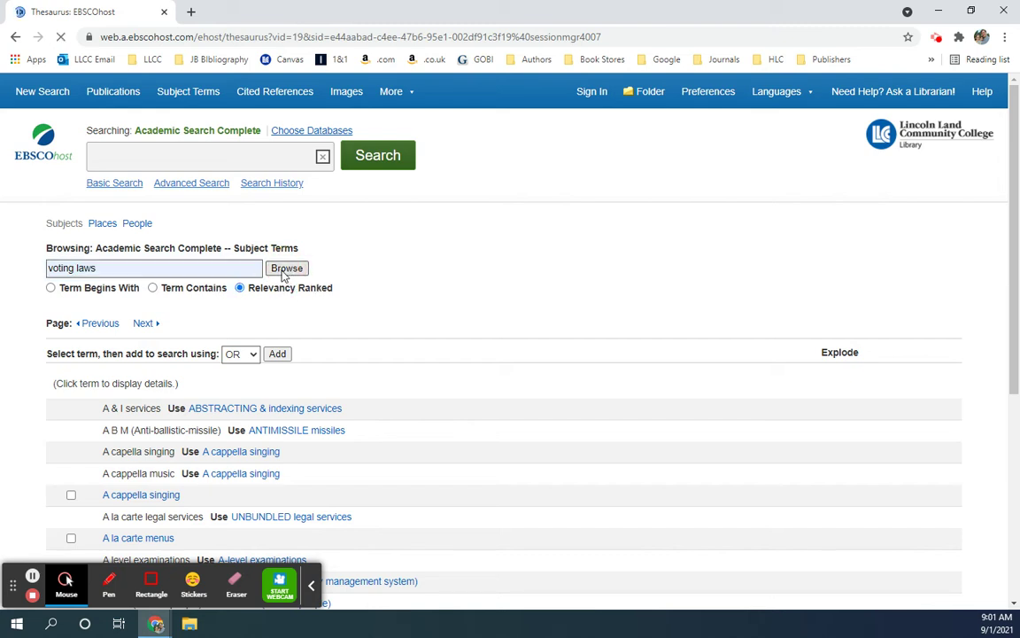
- Scroll the ranked terms from VOTING laws to LEGISLATORS and highlight the Explode heading
{"action": "scroll", "coordinate": [492, 299], "scroll_direction": "down", "scroll_amount": 2}
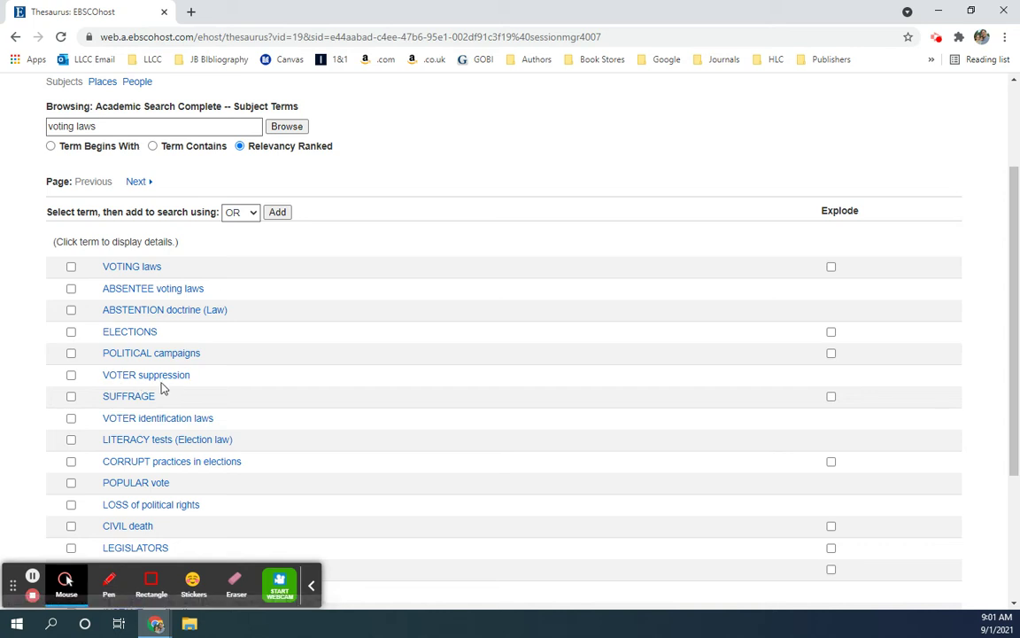
{"action": "double_click", "coordinate": [847, 211]}
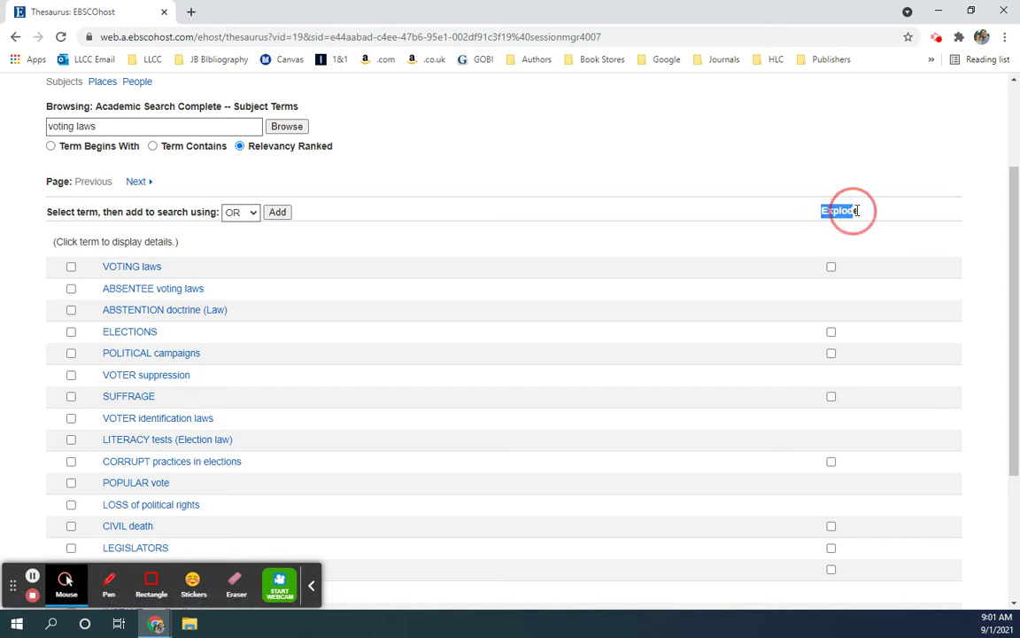
- Open the VOTING laws entry and highlight Broader Terms and the 'VOTING -- Law & legislation' used-for term
{"action": "left_click", "coordinate": [133, 267]}
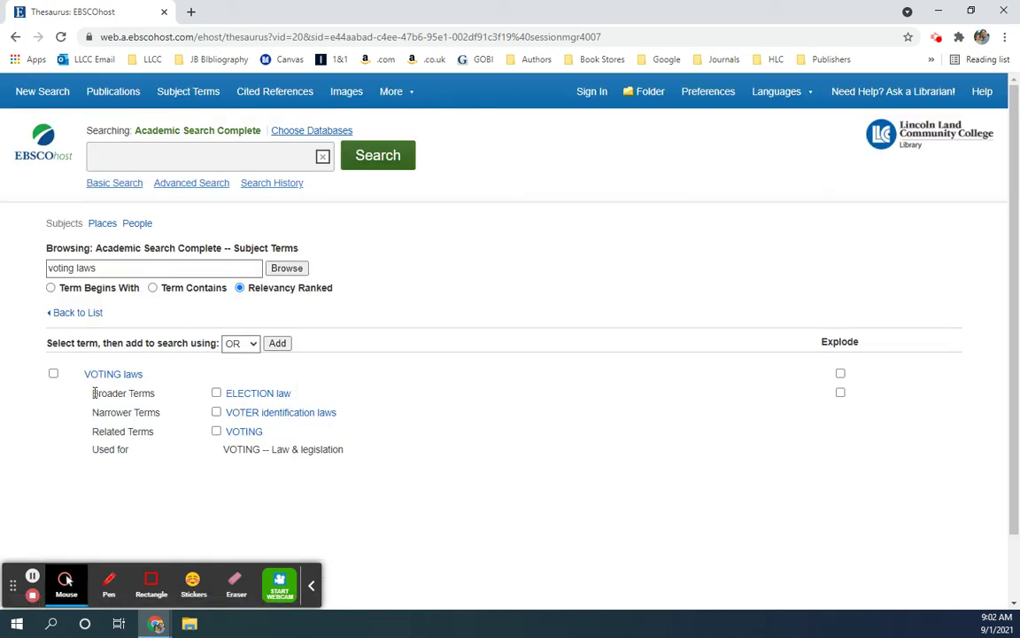
{"action": "left_click_drag", "start_coordinate": [93, 392], "coordinate": [155, 392]}
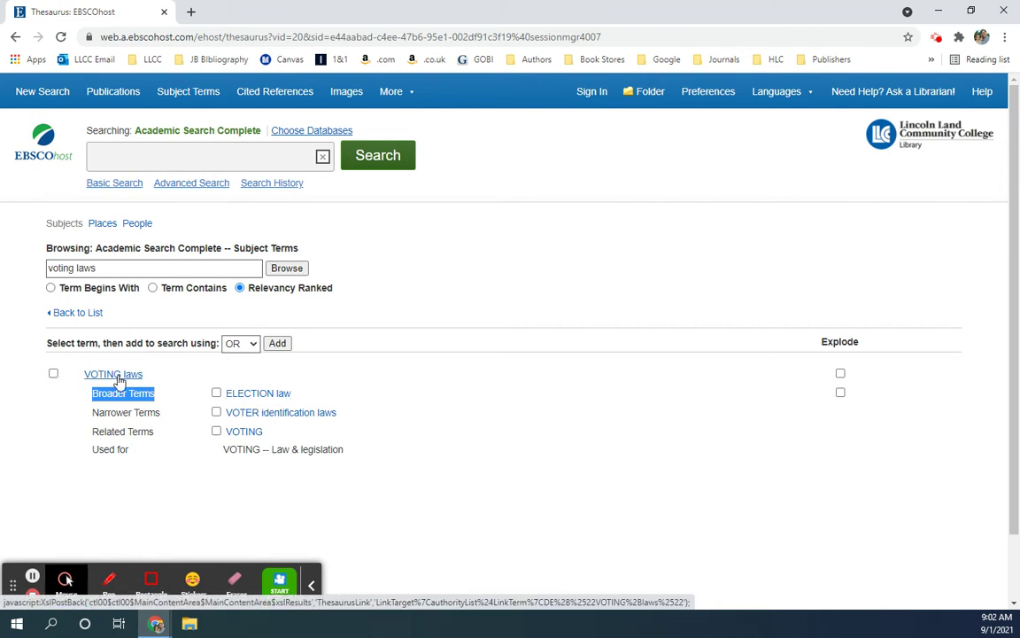
{"action": "left_click", "coordinate": [141, 425]}
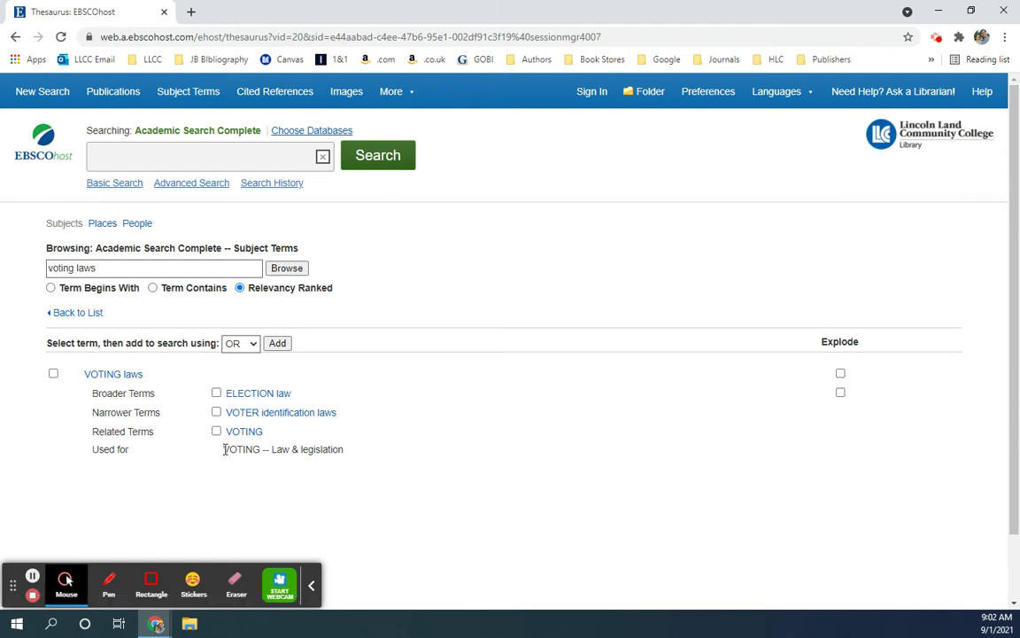
{"action": "left_click_drag", "start_coordinate": [224, 449], "coordinate": [346, 450]}
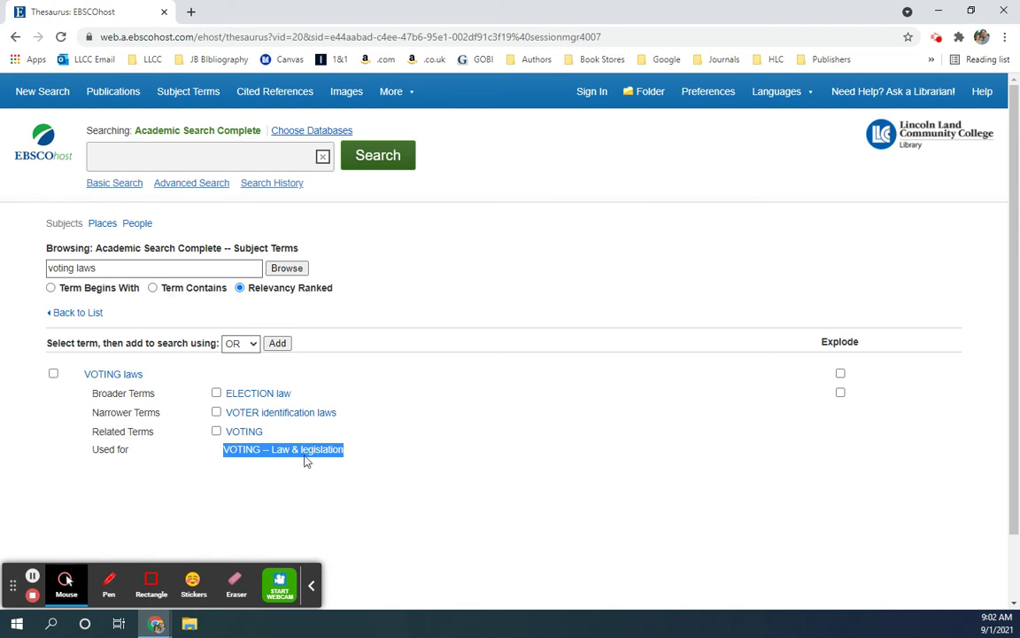
- Go back to the term list, open VOTER suppression, and highlight its Broader Terms heading
{"action": "left_click", "coordinate": [99, 378]}
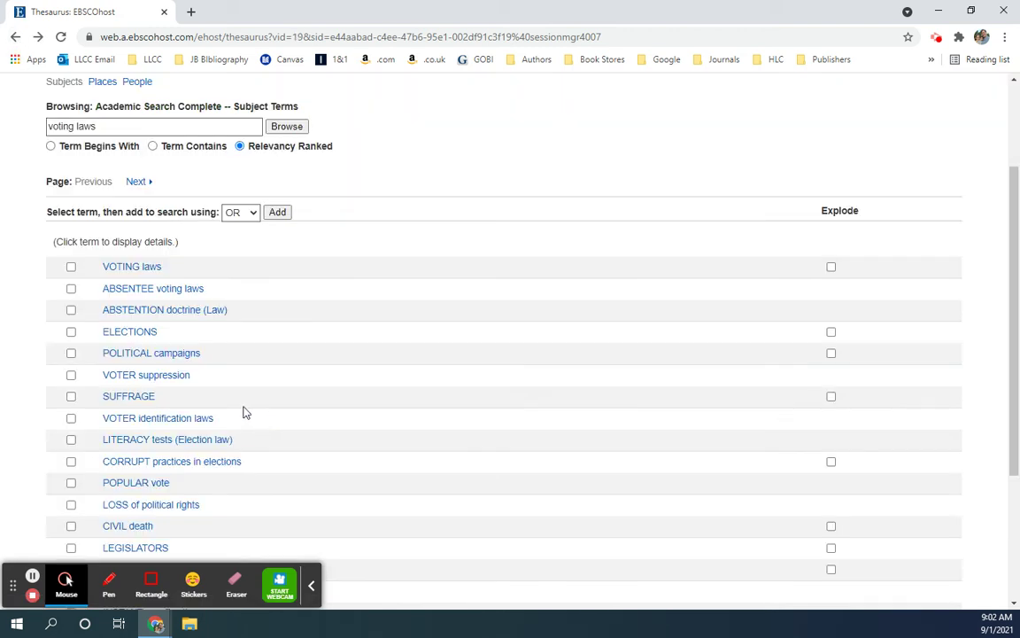
{"action": "left_click", "coordinate": [174, 378]}
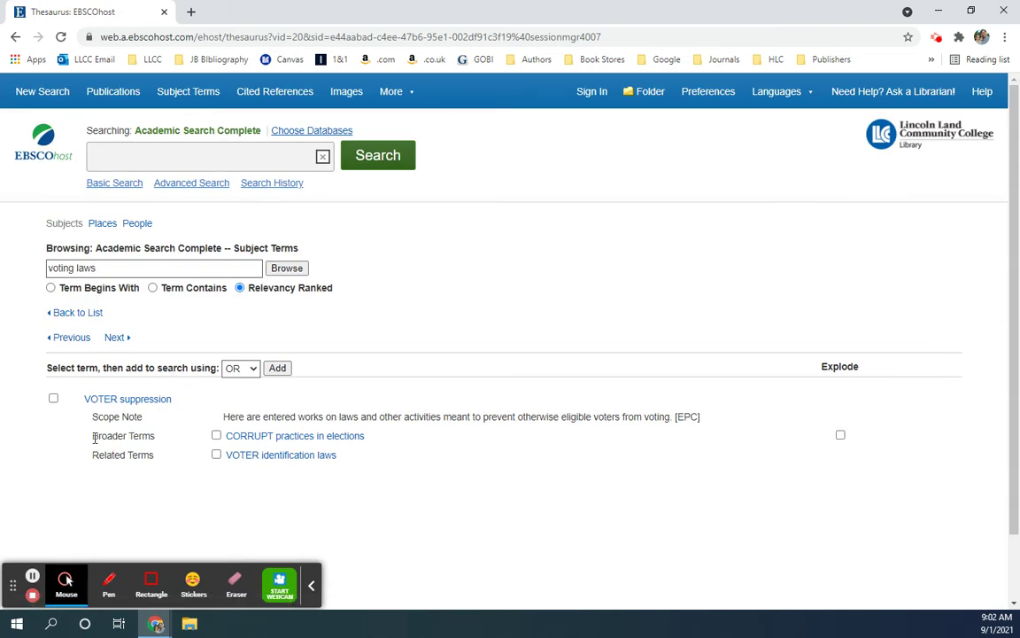
{"action": "left_click_drag", "start_coordinate": [91, 436], "coordinate": [161, 447]}
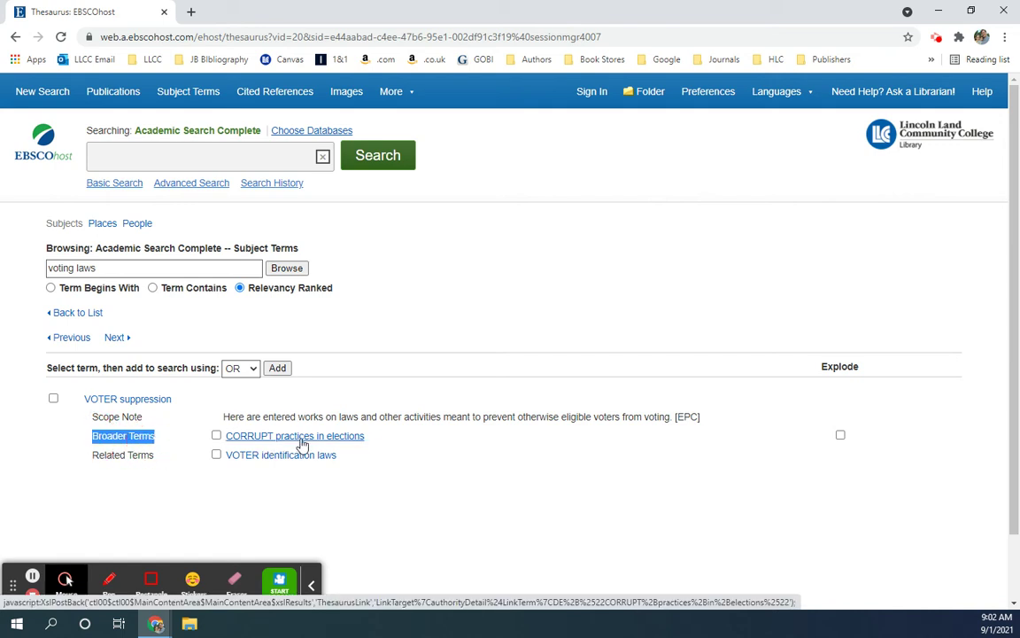
- Open CORRUPT practices in elections and highlight its Narrower Terms and Broader Terms headings
{"action": "left_click", "coordinate": [302, 443]}
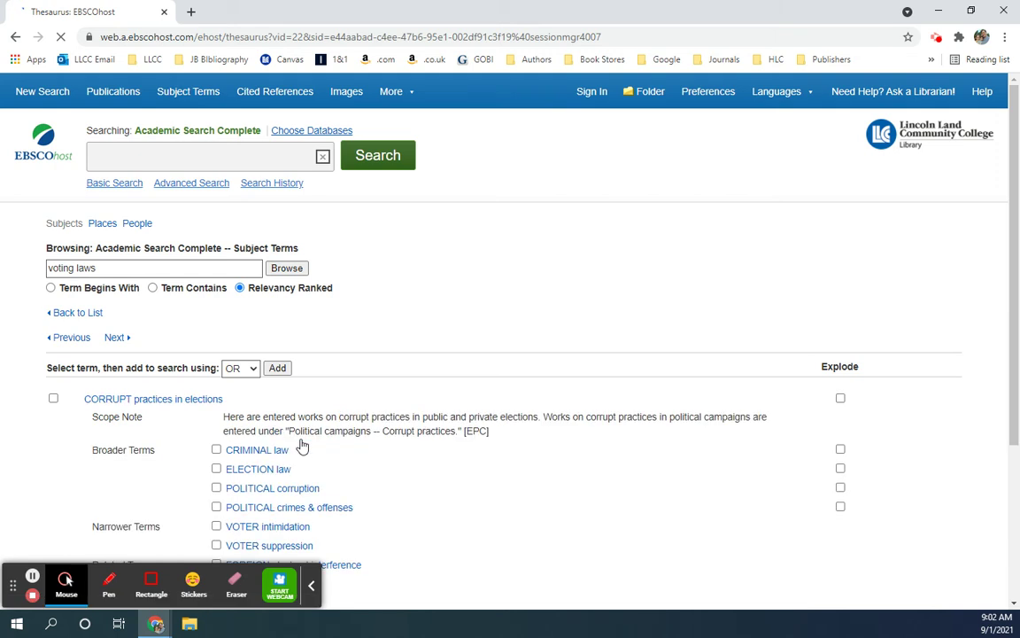
{"action": "scroll", "coordinate": [439, 446], "scroll_direction": "down", "scroll_amount": 3}
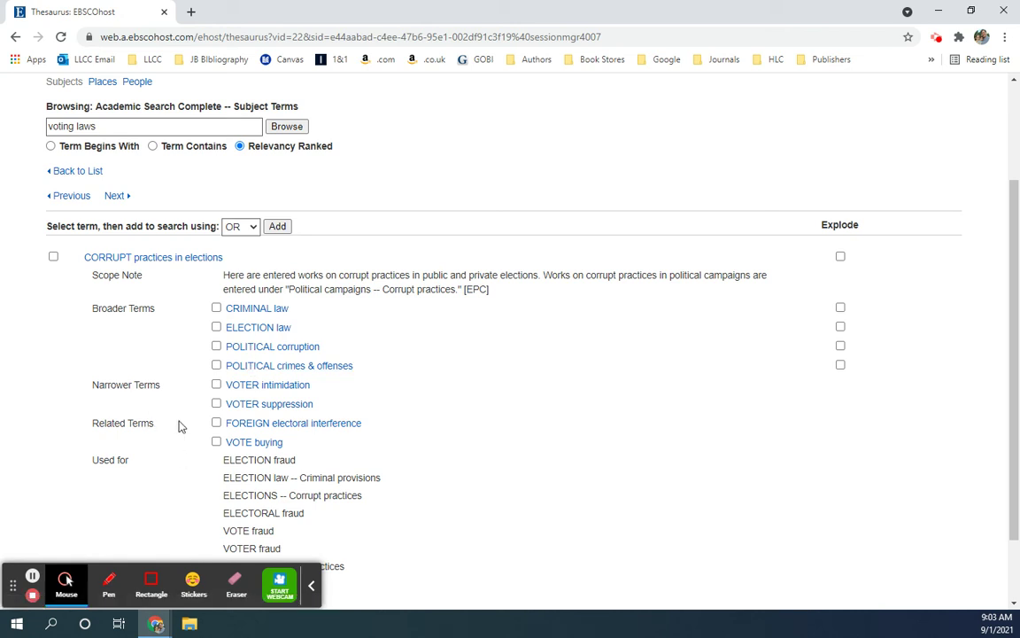
{"action": "left_click_drag", "start_coordinate": [90, 385], "coordinate": [163, 388]}
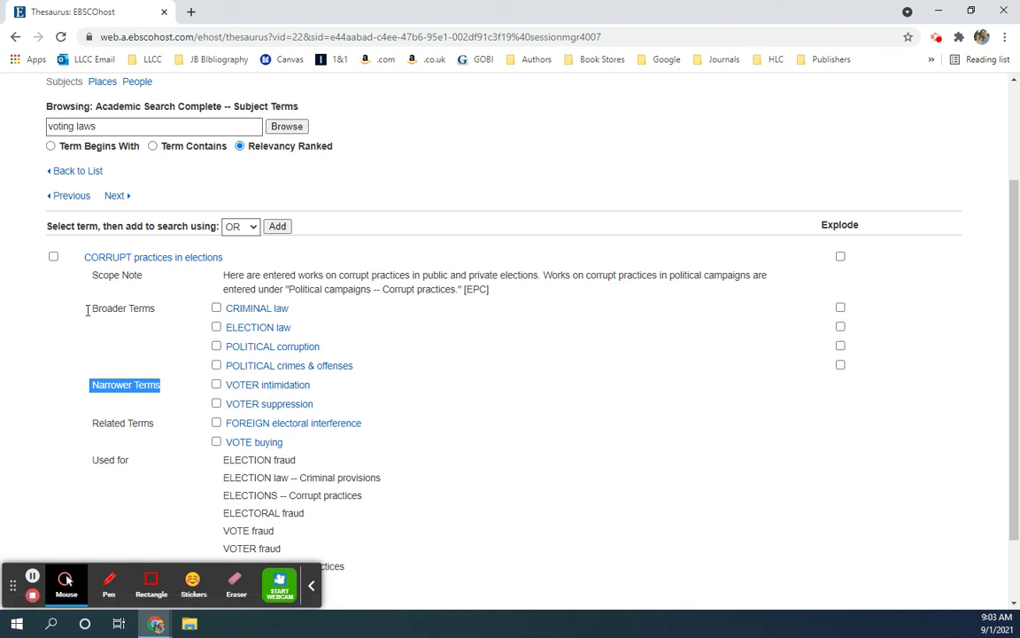
{"action": "left_click_drag", "start_coordinate": [91, 309], "coordinate": [160, 307]}
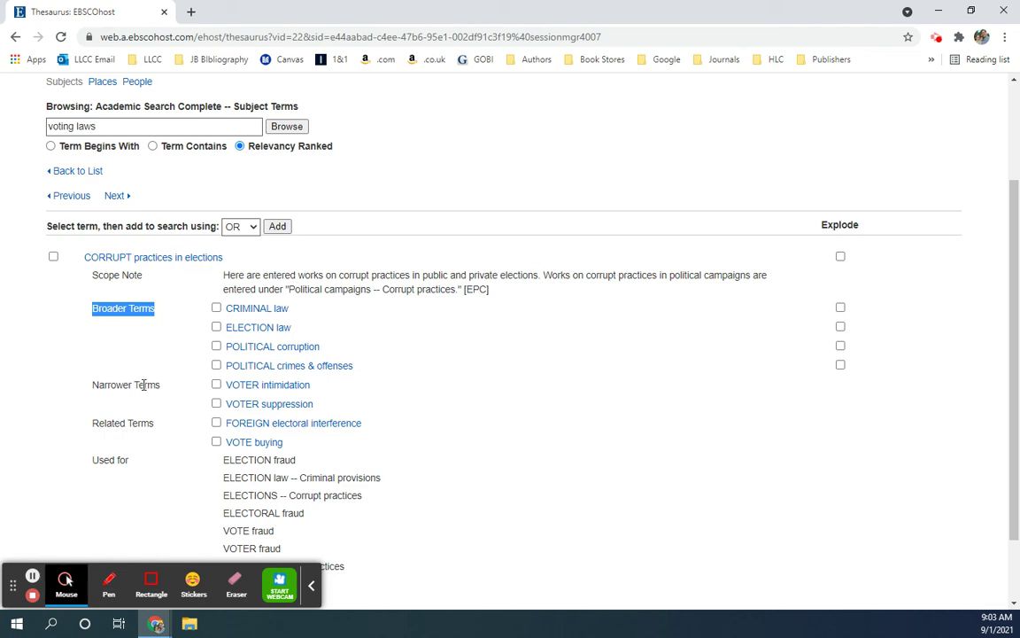
{"action": "scroll", "coordinate": [143, 384], "scroll_direction": "up", "scroll_amount": 3}
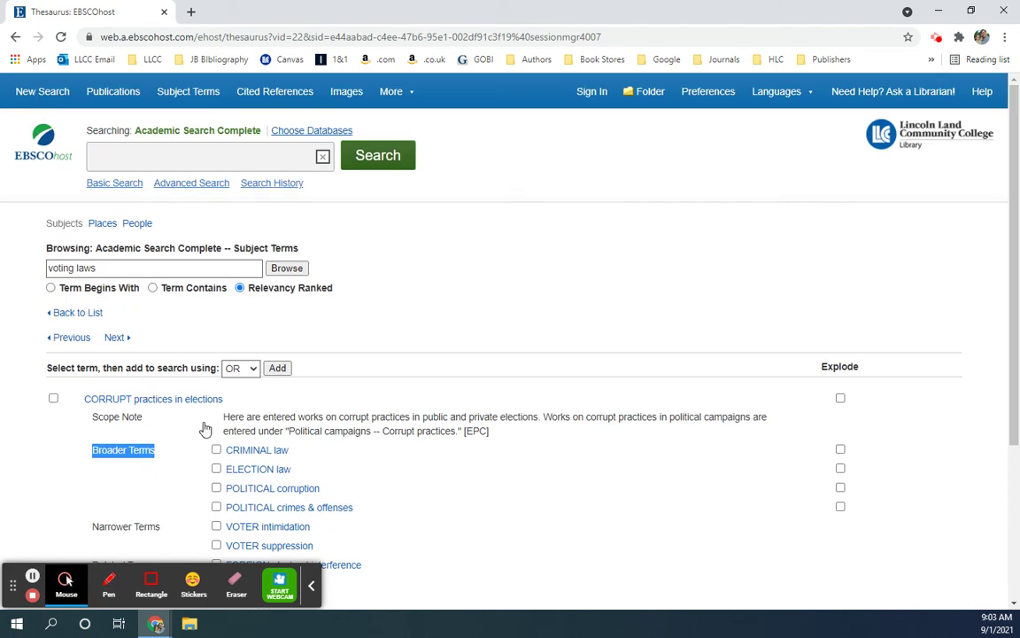
{"action": "scroll", "coordinate": [210, 430], "scroll_direction": "down", "scroll_amount": 3}
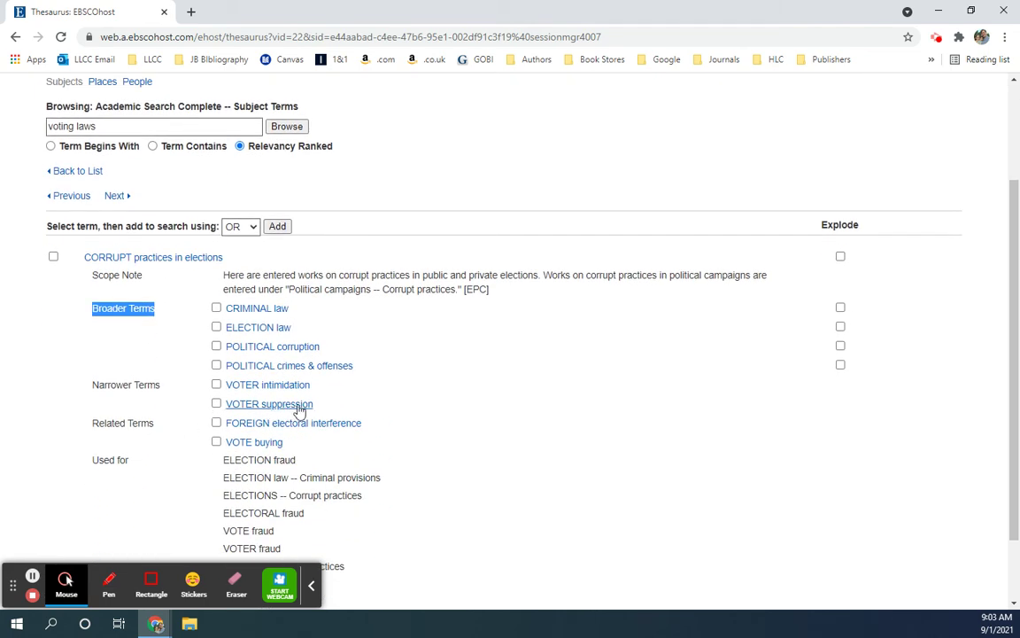
- Open VOTER suppression from the Narrower Terms list and highlight its term heading
{"action": "left_click", "coordinate": [304, 409]}
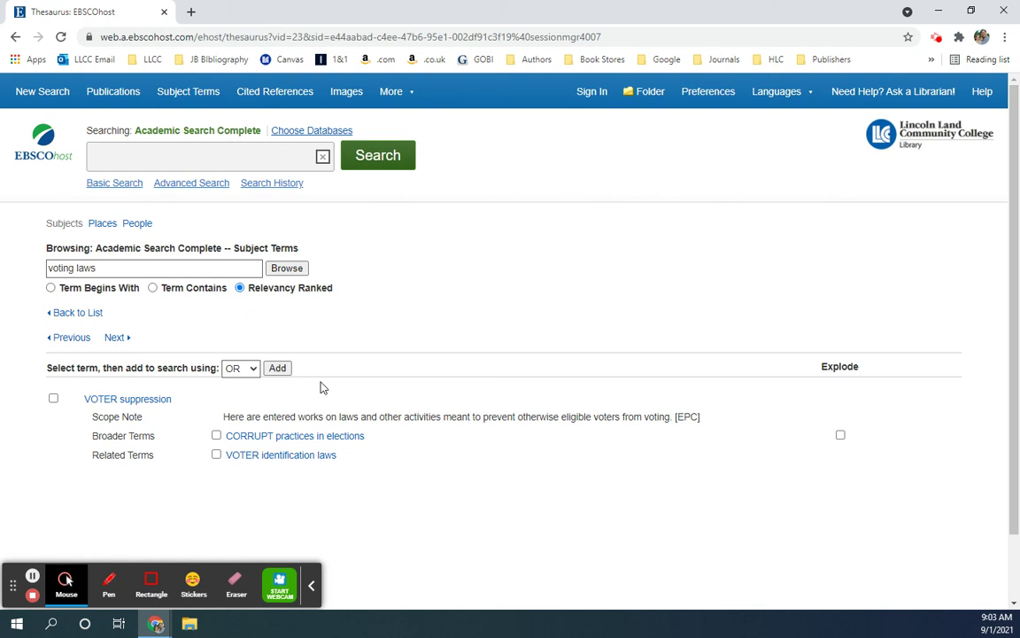
{"action": "left_click_drag", "start_coordinate": [172, 398], "coordinate": [78, 400]}
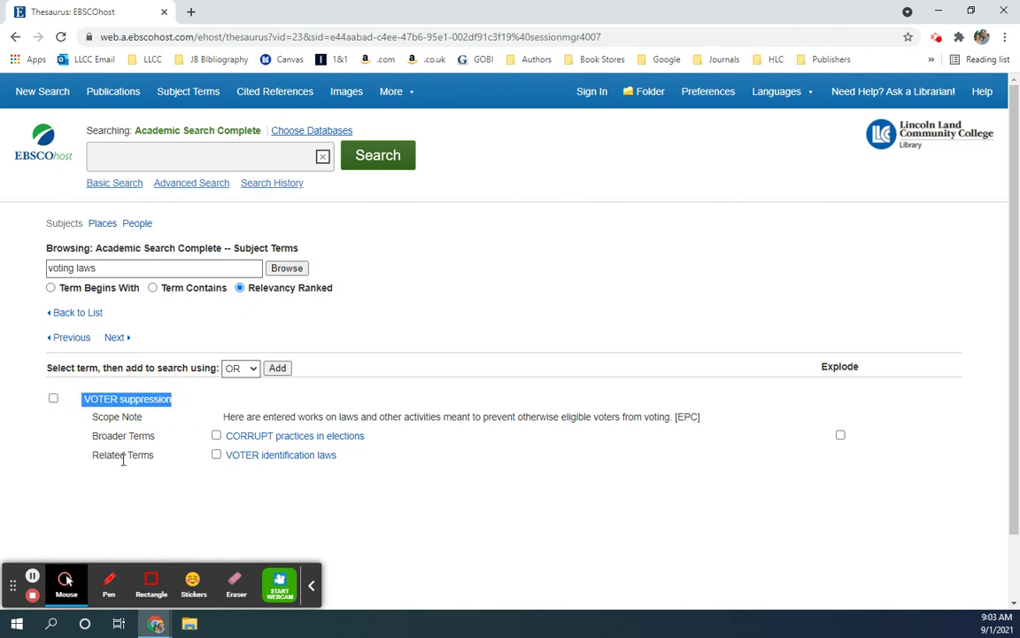